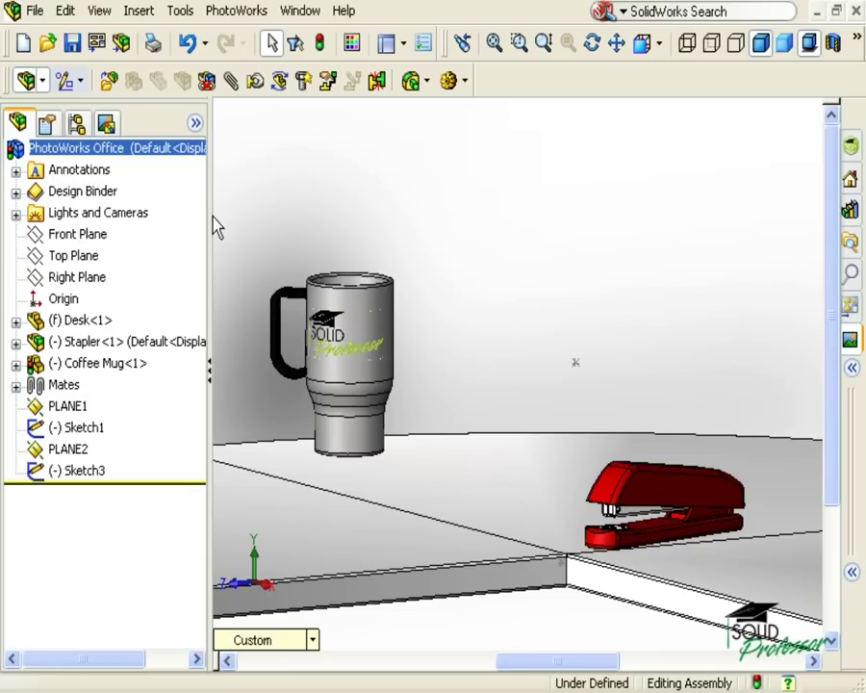
Step: Add a camera under Lights and Cameras and drag its target and position to look across the desk
{"action": "left_click", "coordinate": [138, 217]}
{"action": "right_click", "coordinate": [137, 220]}
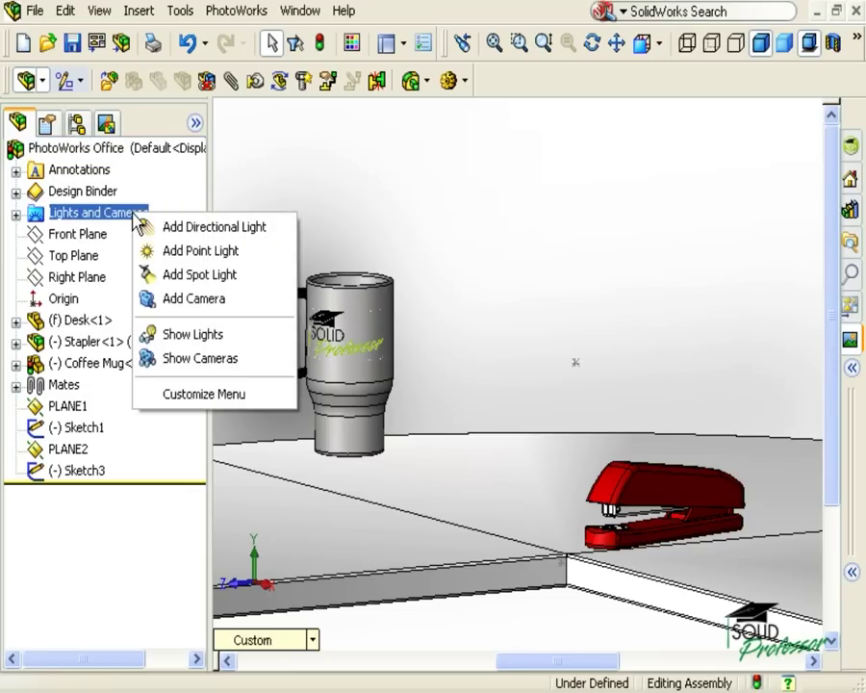
{"action": "left_click", "coordinate": [266, 306]}
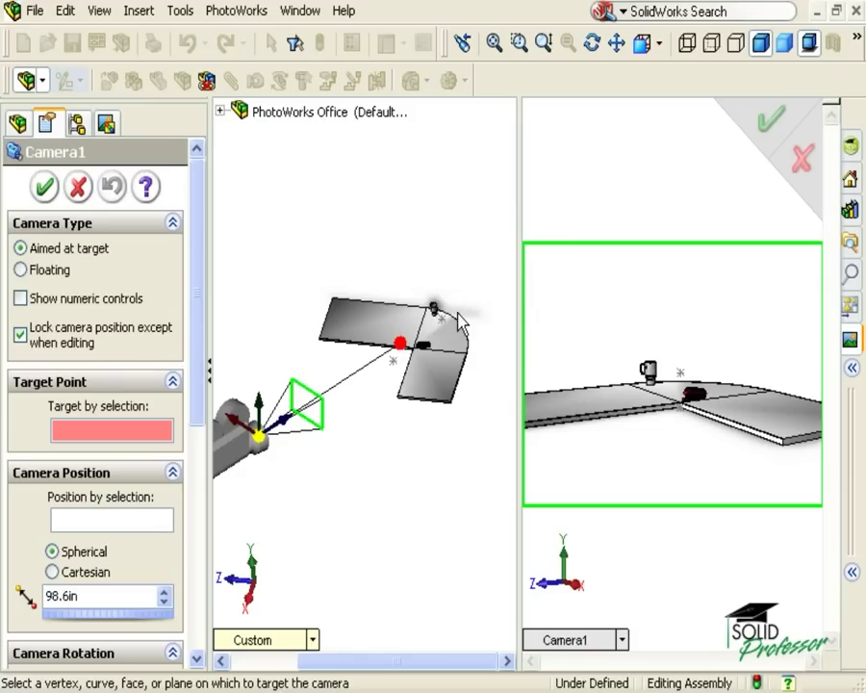
{"action": "left_click_drag", "start_coordinate": [406, 349], "coordinate": [449, 340]}
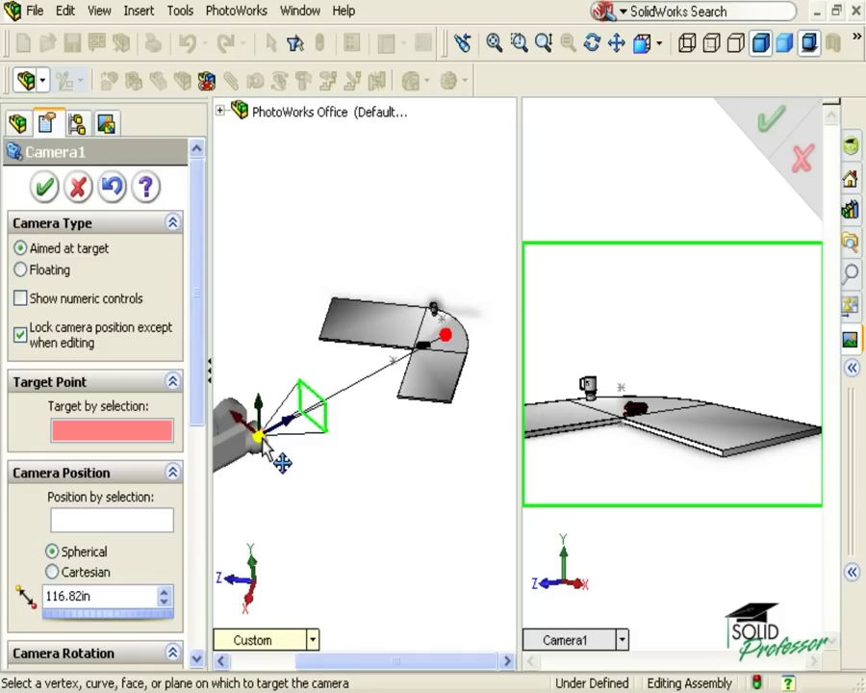
{"action": "left_click_drag", "start_coordinate": [269, 438], "coordinate": [325, 397]}
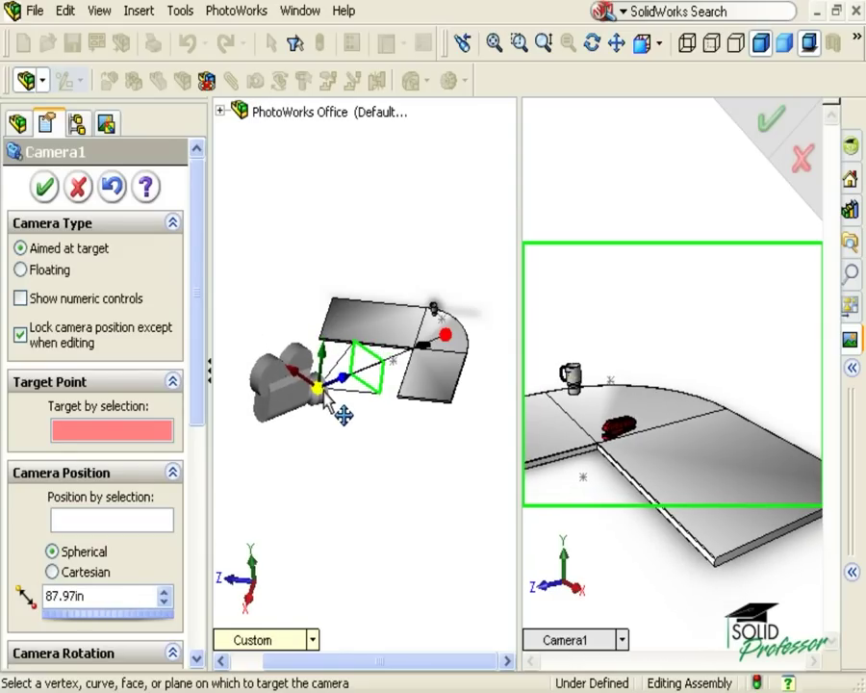
Step: Aim Camera1 at Point1@Sketch3 and position it at Point1@Sketch1
{"action": "left_click", "coordinate": [439, 320]}
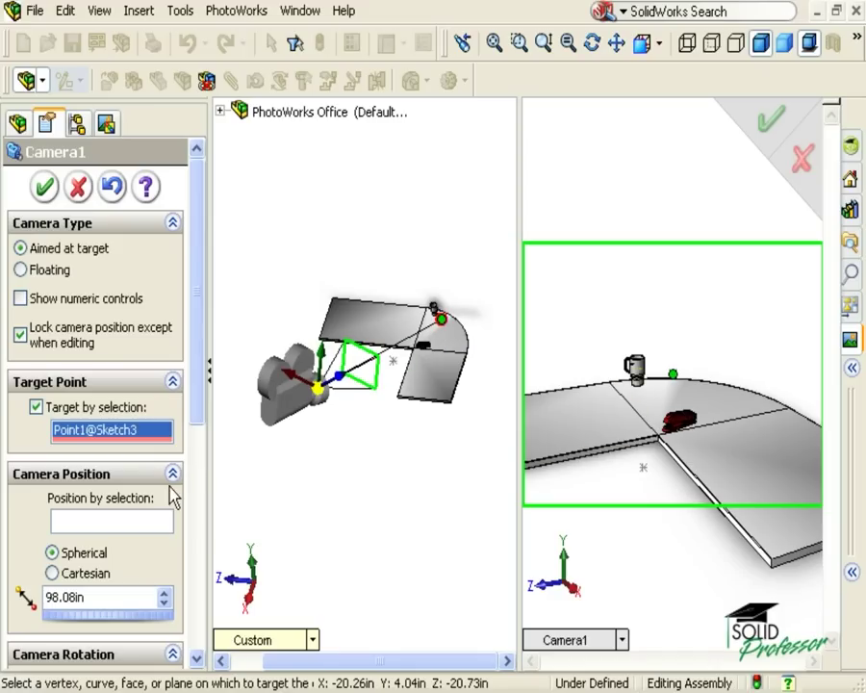
{"action": "left_click", "coordinate": [154, 527]}
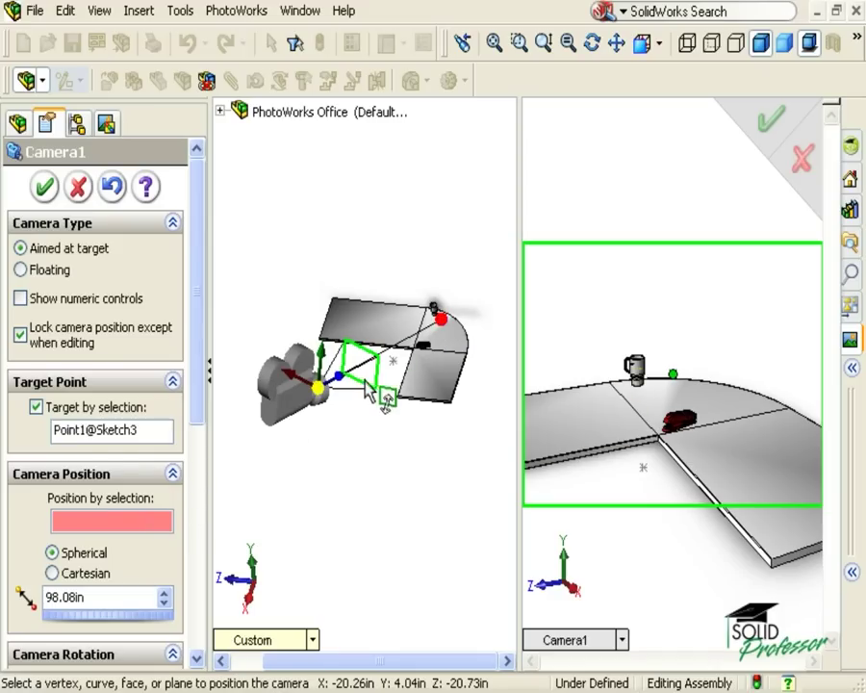
{"action": "left_click", "coordinate": [393, 363]}
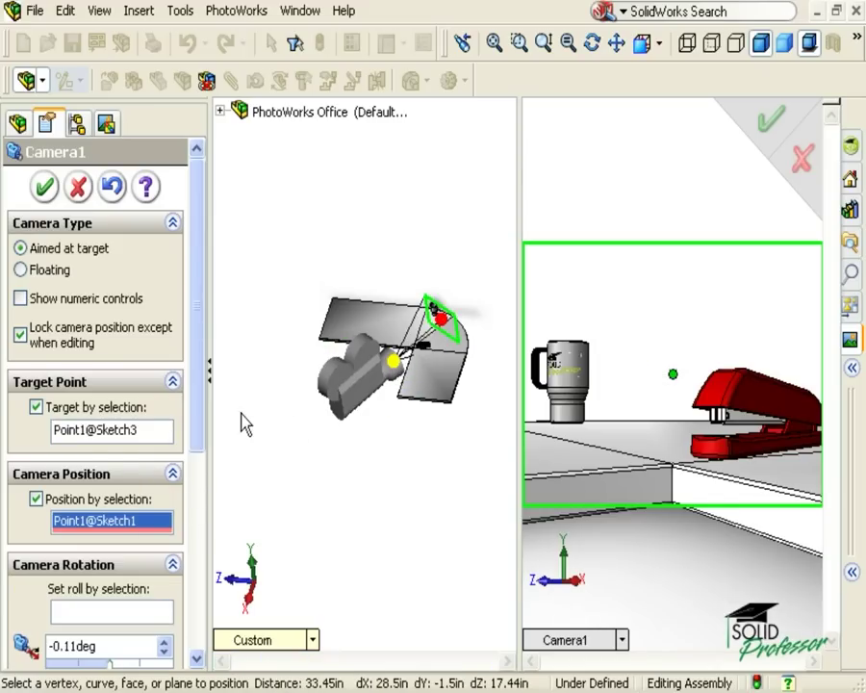
{"action": "left_click_drag", "start_coordinate": [201, 432], "coordinate": [176, 646]}
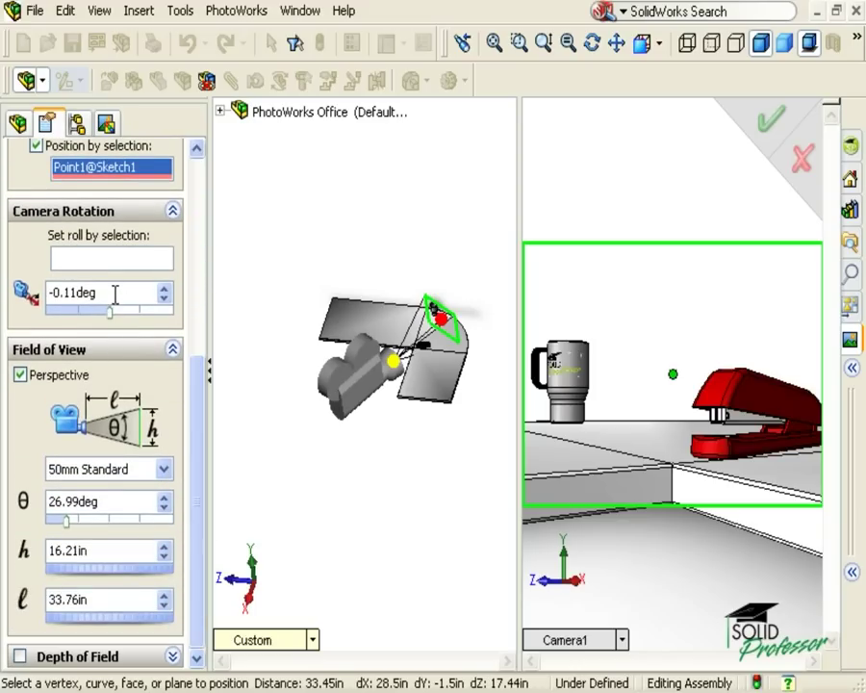
Step: Set Camera1's roll to 0deg and view angle to 30, then widen the field of view to 31.4deg
{"action": "left_click_drag", "start_coordinate": [111, 292], "coordinate": [42, 290]}
{"action": "type", "text": "0"}
{"action": "key", "text": "Return"}
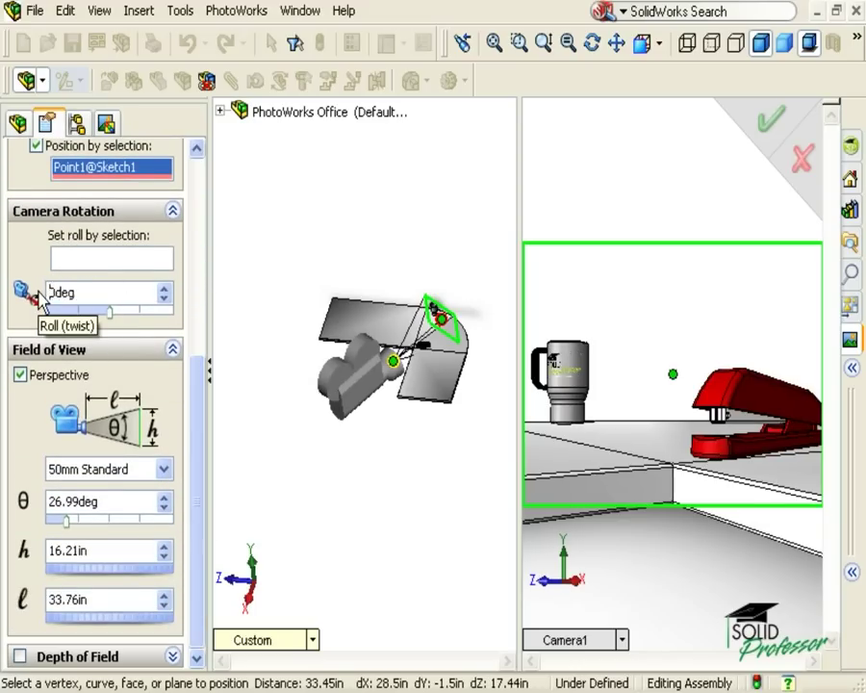
{"action": "left_click", "coordinate": [117, 501]}
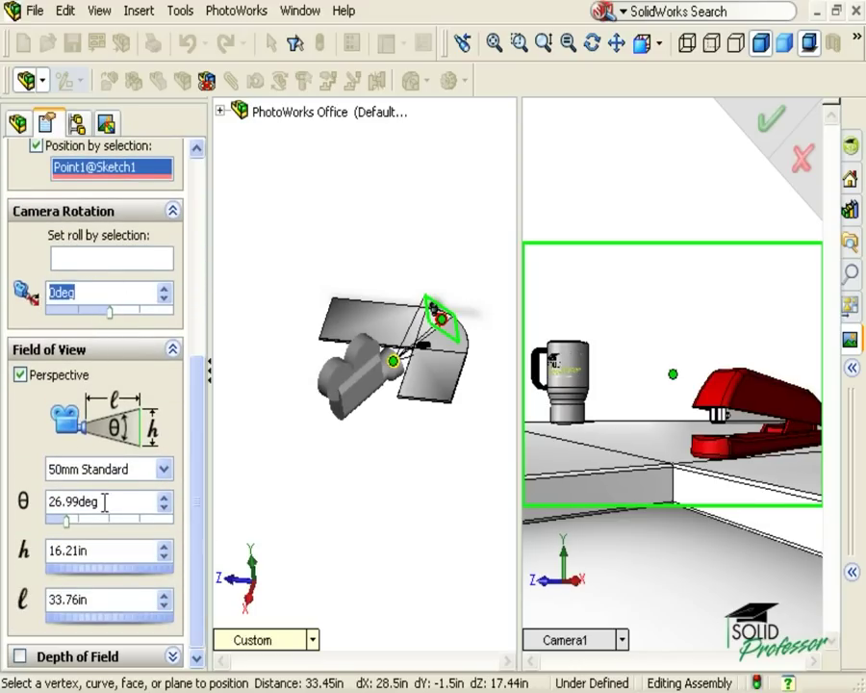
{"action": "left_click_drag", "start_coordinate": [109, 501], "coordinate": [48, 501]}
{"action": "type", "text": "30"}
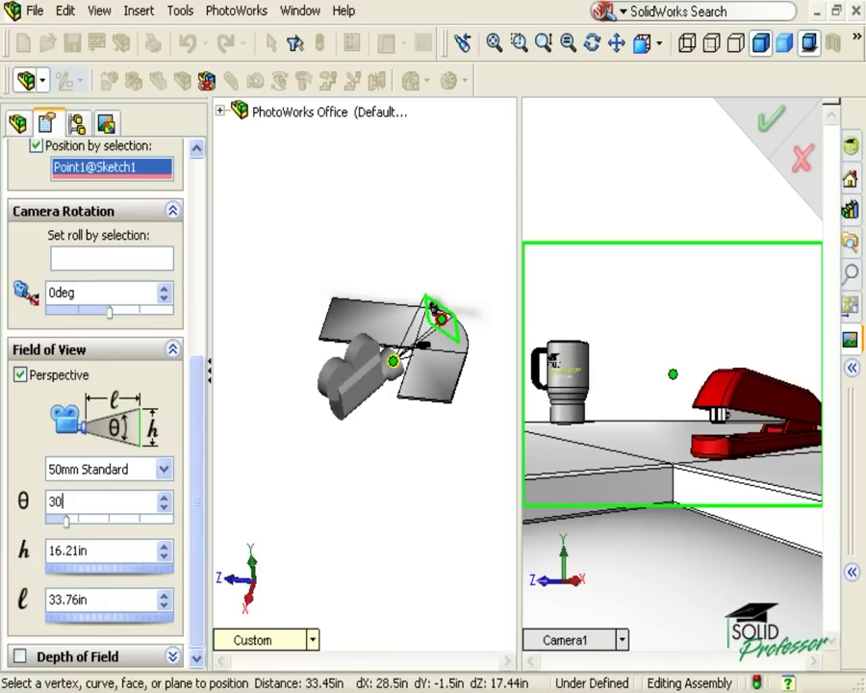
{"action": "key", "text": "Return"}
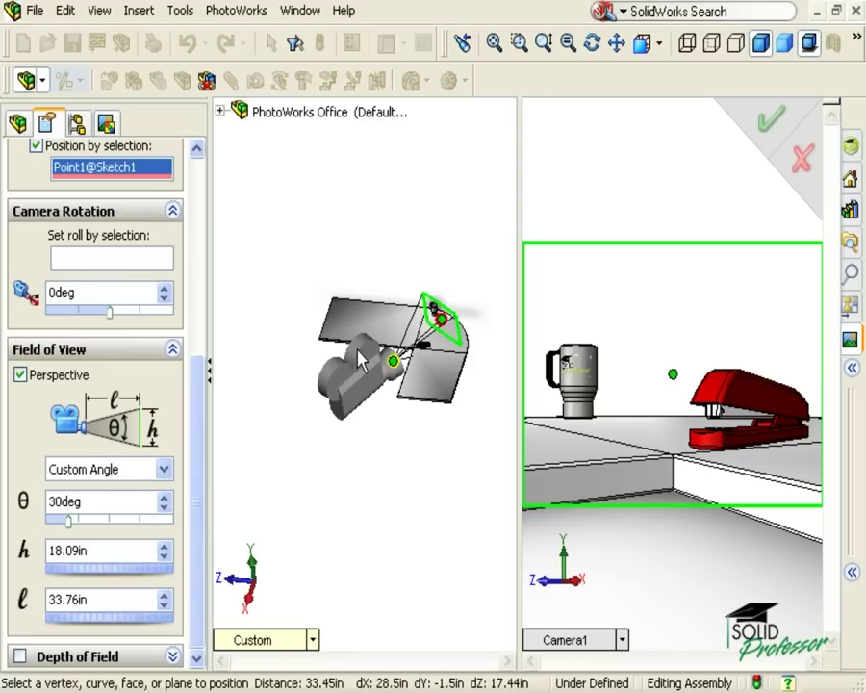
{"action": "mouse_move", "coordinate": [479, 336]}
{"action": "left_mouse_down"}
{"action": "mouse_move", "coordinate": [487, 333]}
{"action": "mouse_move", "coordinate": [479, 341]}
{"action": "left_mouse_up"}
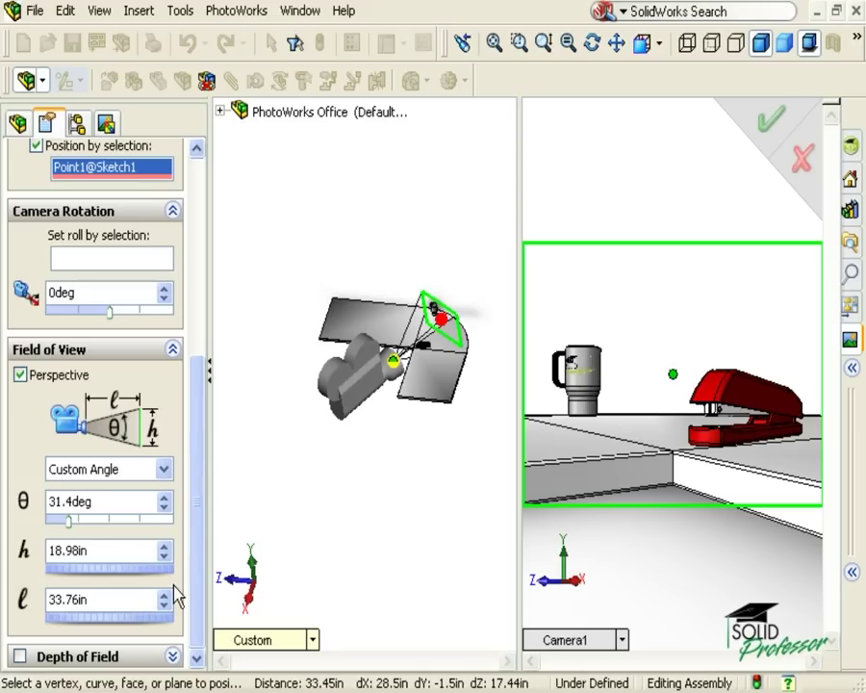
Step: Enable Camera1's depth of field focused on the coffee mug rim with a 30in falloff
{"action": "left_click", "coordinate": [173, 656]}
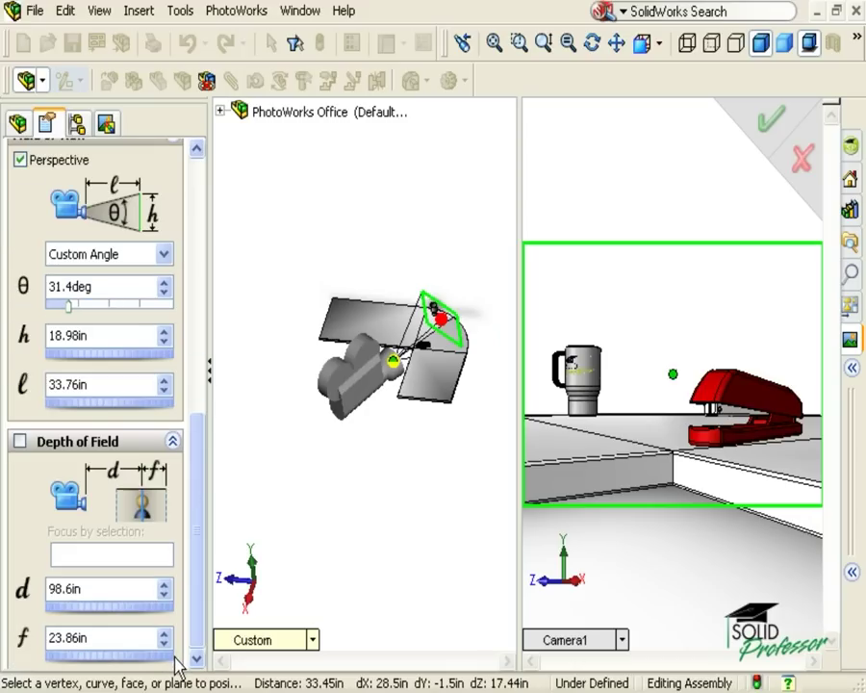
{"action": "left_click", "coordinate": [21, 444]}
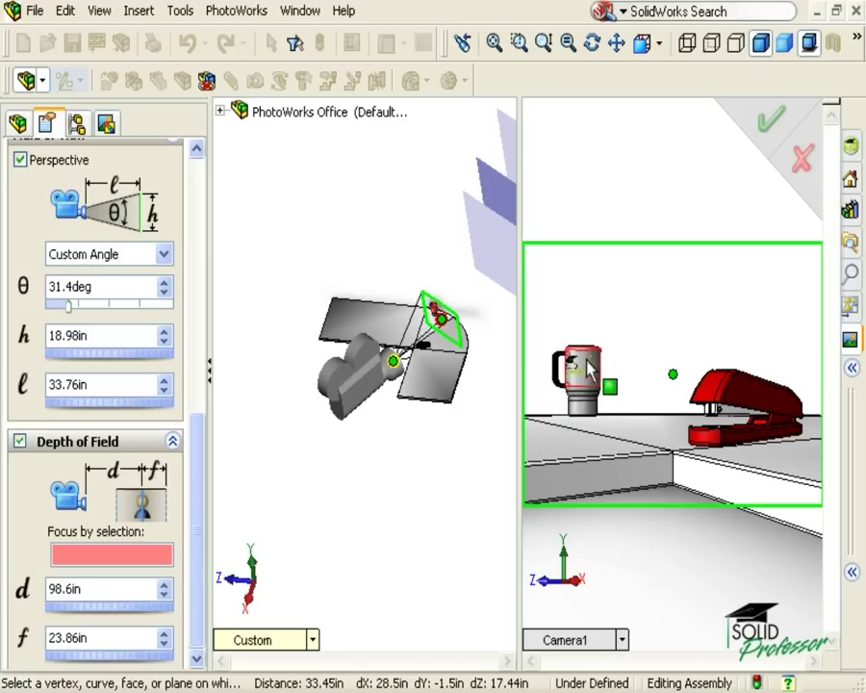
{"action": "left_click", "coordinate": [588, 360]}
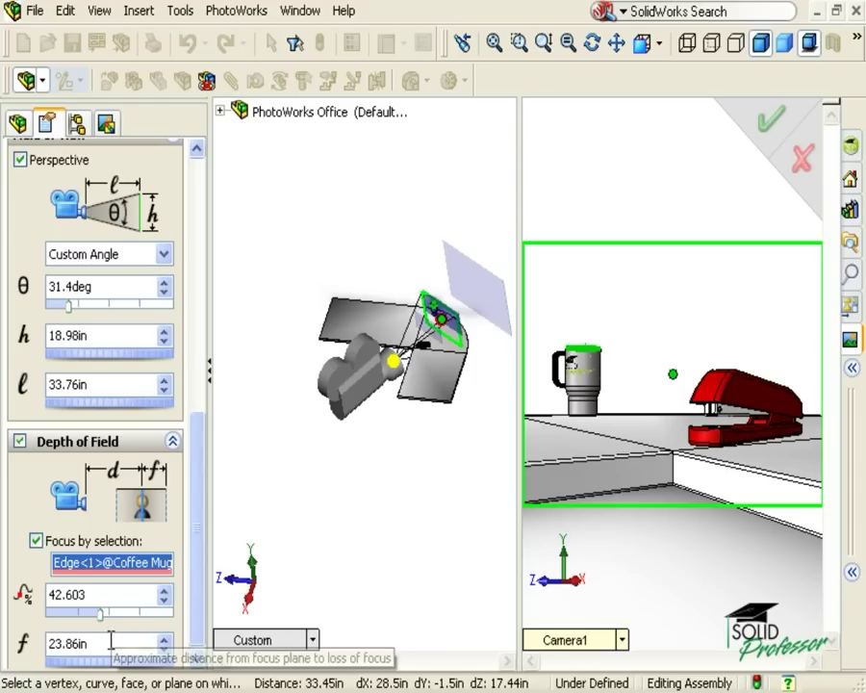
{"action": "left_click_drag", "start_coordinate": [111, 637], "coordinate": [51, 642]}
{"action": "type", "text": "30"}
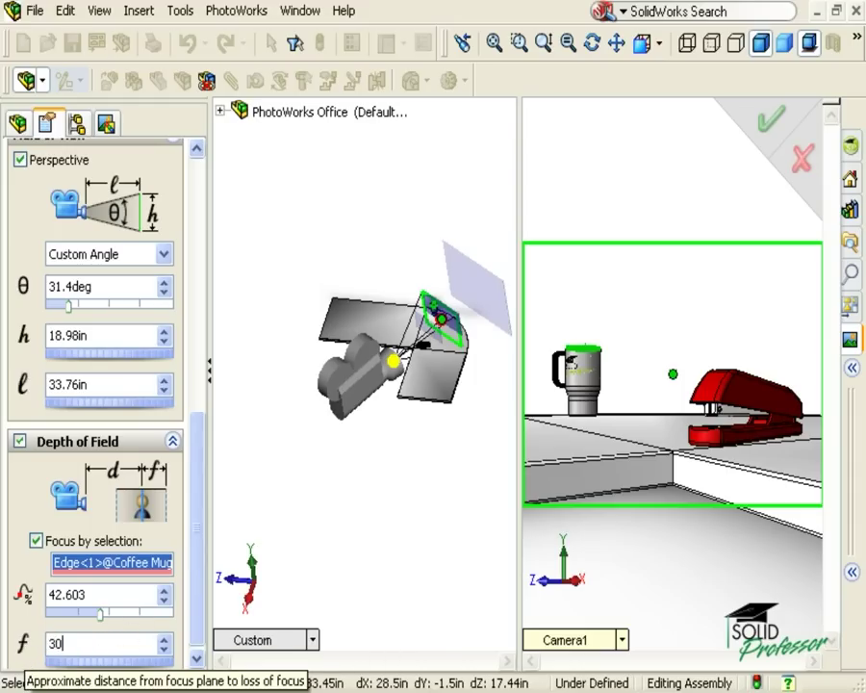
{"action": "key", "text": "Return"}
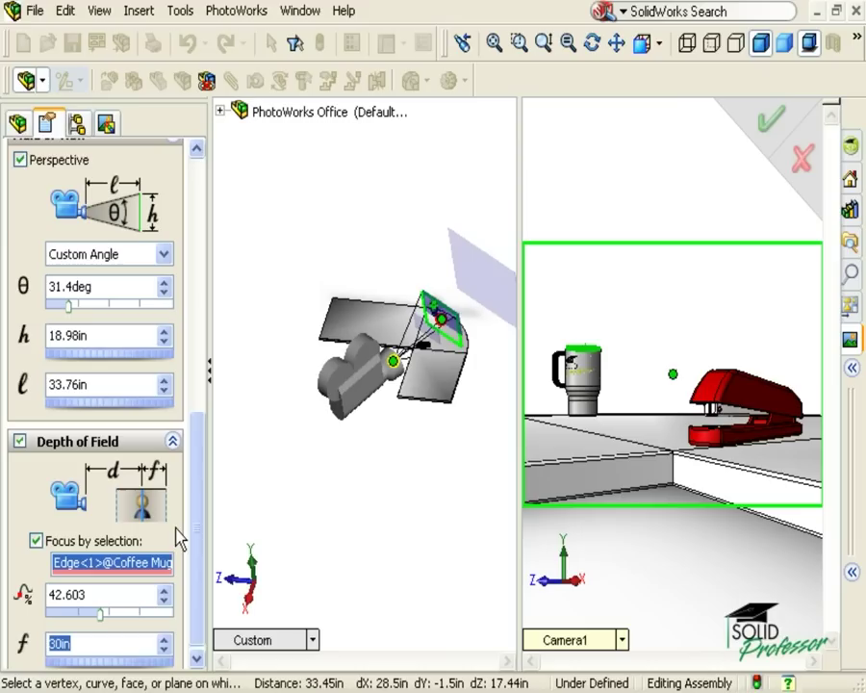
{"action": "left_click_drag", "start_coordinate": [197, 528], "coordinate": [197, 251]}
Step: Accept the camera settings and switch the viewport to the Camera1 view orientation
{"action": "left_click", "coordinate": [43, 188]}
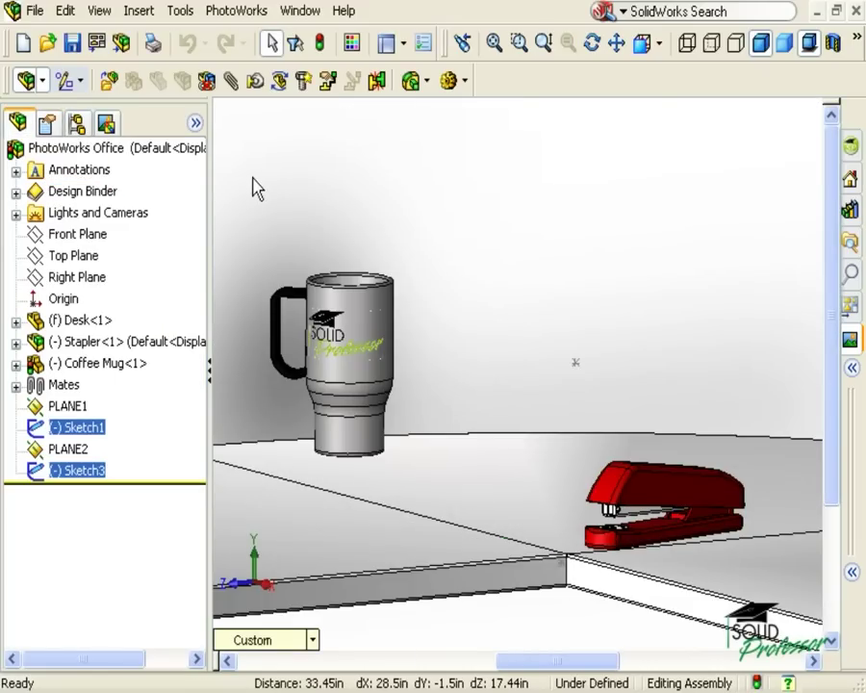
{"action": "key", "text": "space"}
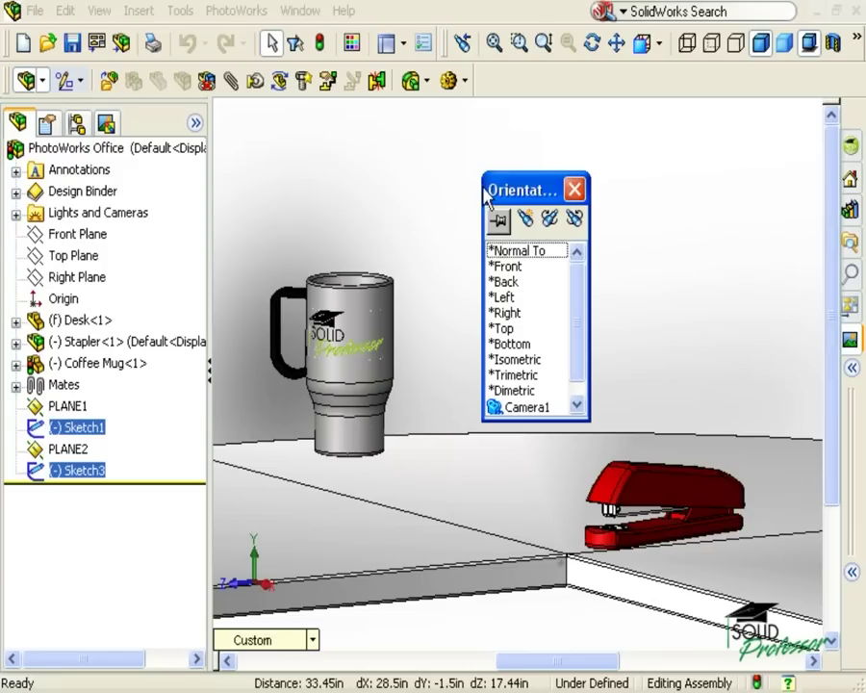
{"action": "scroll", "coordinate": [575, 346], "scroll_direction": "down", "scroll_amount": 1}
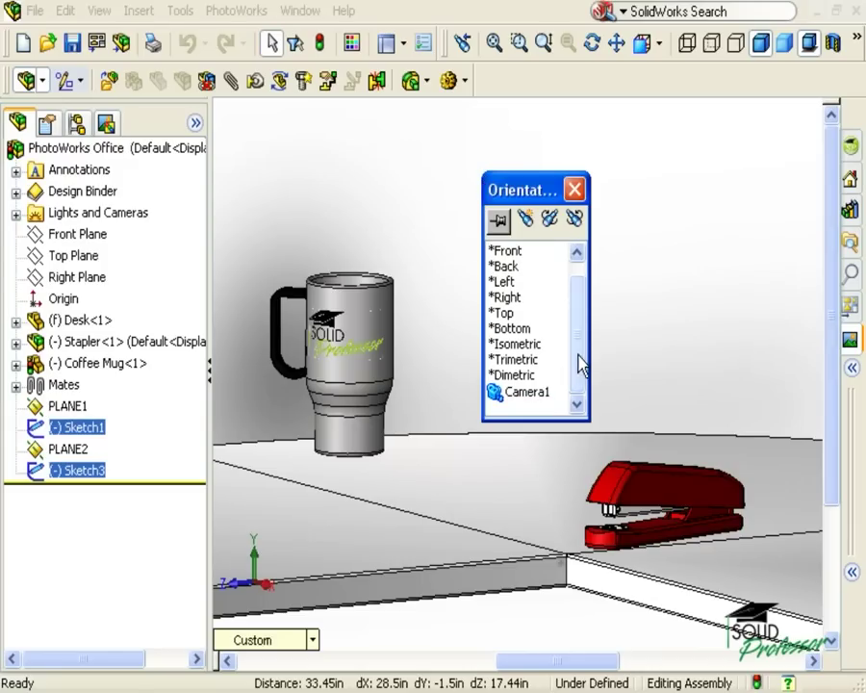
{"action": "double_click", "coordinate": [537, 393]}
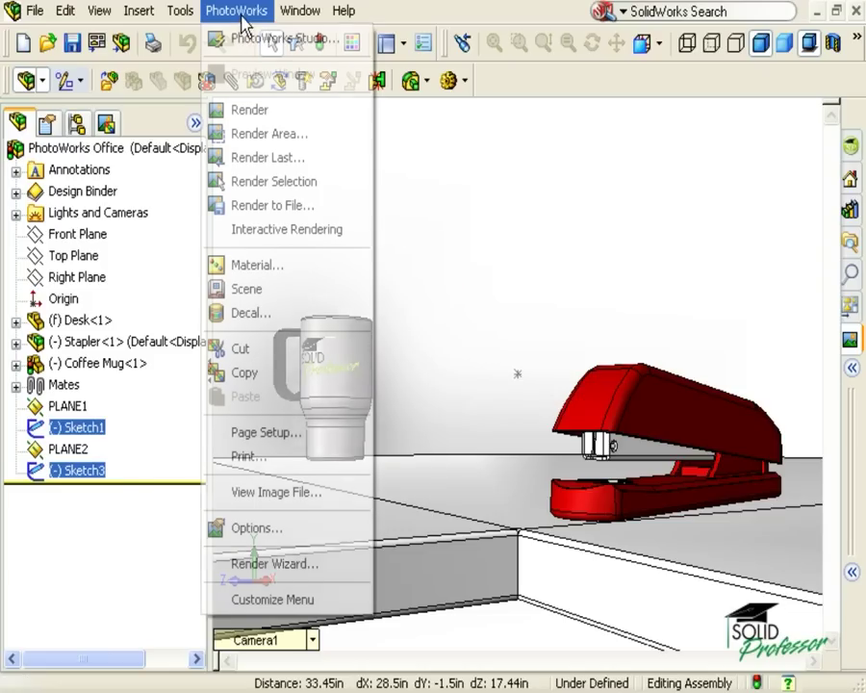
Step: Run PhotoWorks Render on the Camera1 view with the mug in focus
{"action": "left_click", "coordinate": [250, 109]}
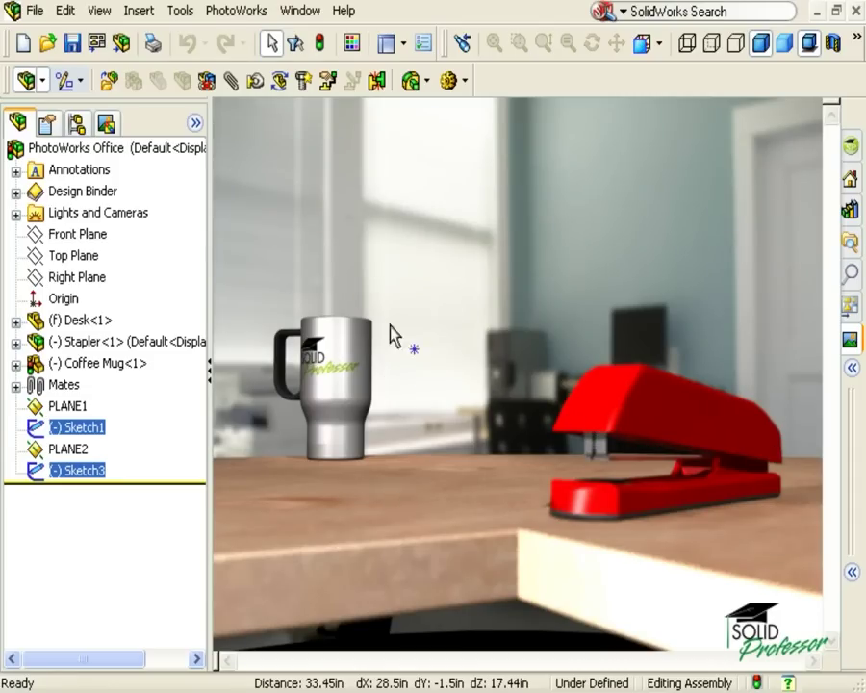
Step: Edit Camera1's properties to replace the mug focus with a stapler vertex and a 4in falloff
{"action": "left_click", "coordinate": [15, 212]}
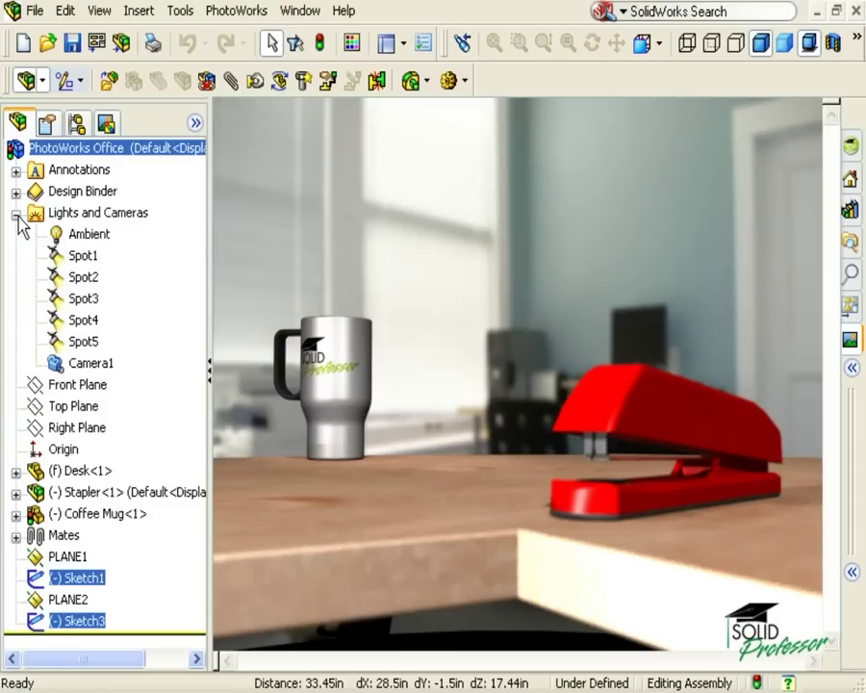
{"action": "right_click", "coordinate": [96, 365]}
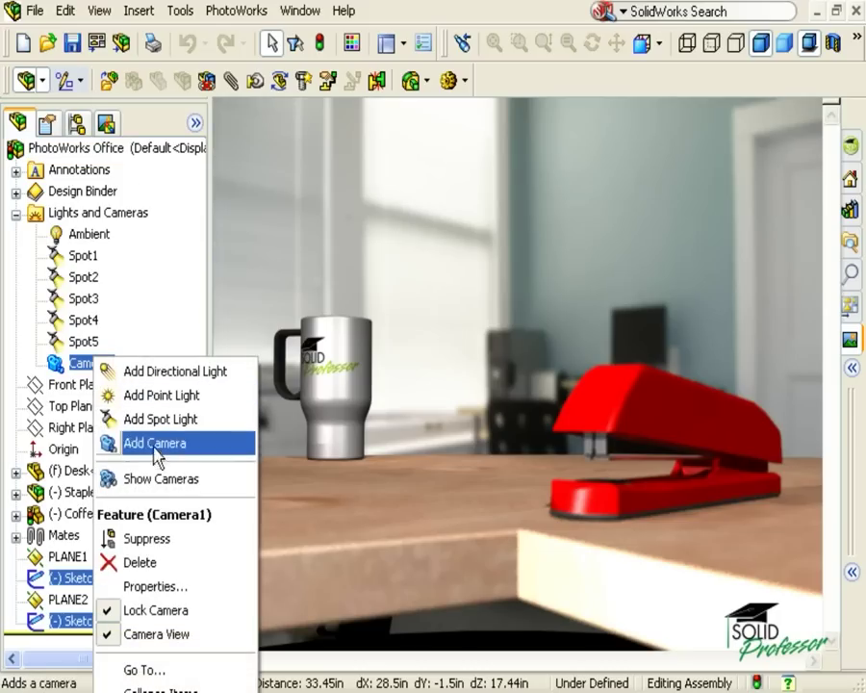
{"action": "left_click", "coordinate": [170, 585]}
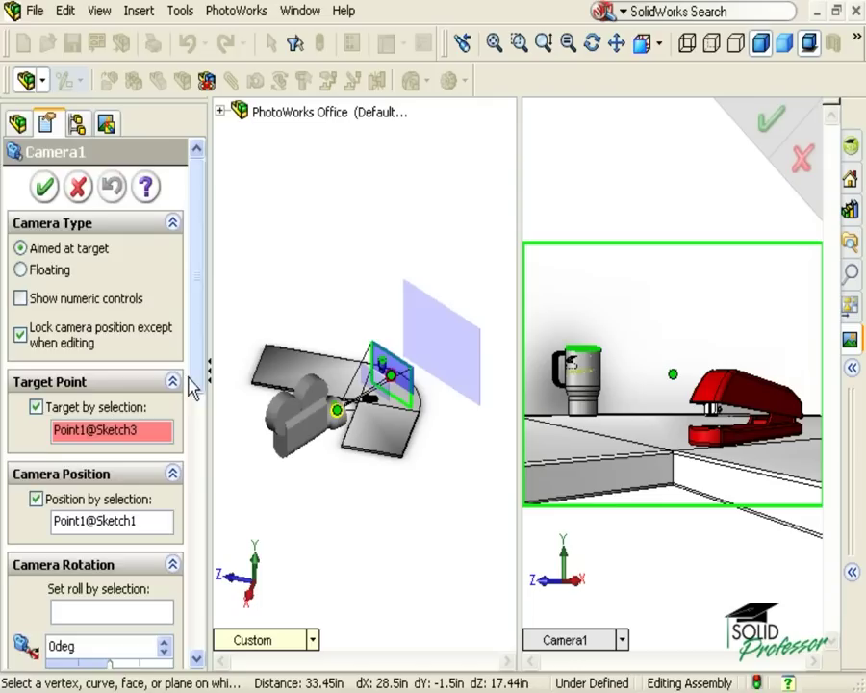
{"action": "left_click_drag", "start_coordinate": [192, 383], "coordinate": [193, 646]}
{"action": "right_click", "coordinate": [147, 560]}
{"action": "left_click", "coordinate": [171, 573]}
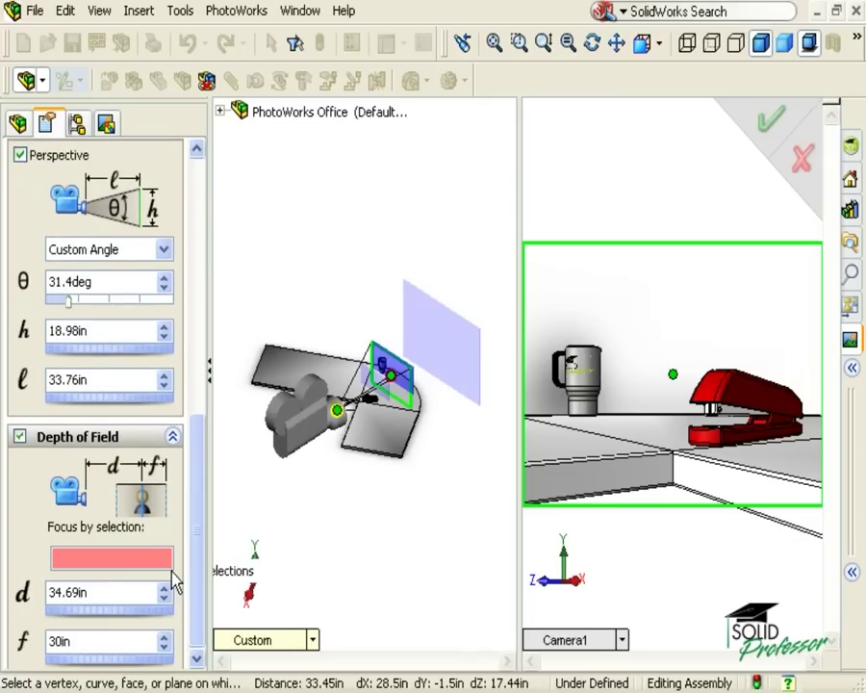
{"action": "left_click", "coordinate": [712, 408]}
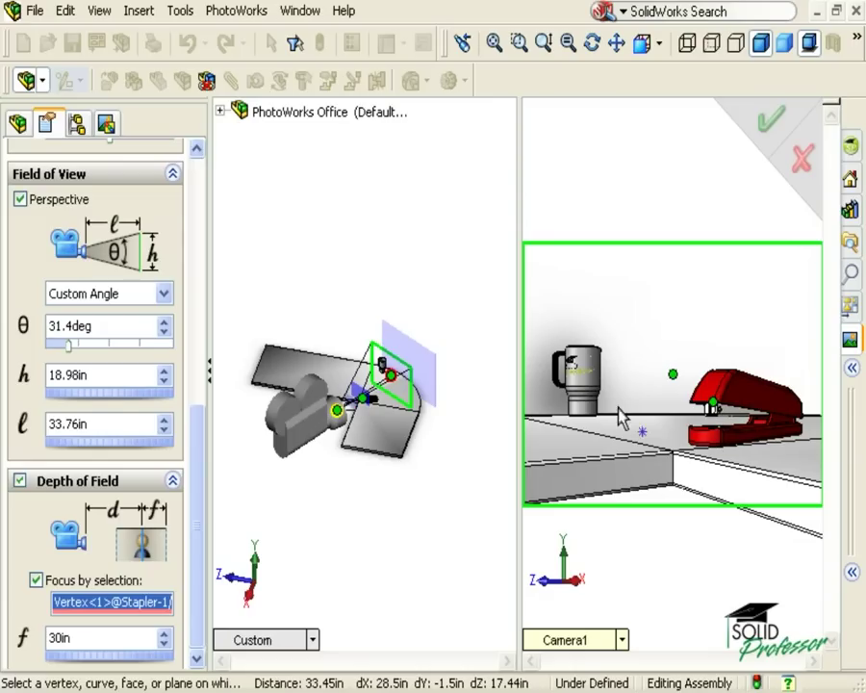
{"action": "left_click_drag", "start_coordinate": [85, 637], "coordinate": [54, 637]}
{"action": "type", "text": "4"}
{"action": "key", "text": "Return"}
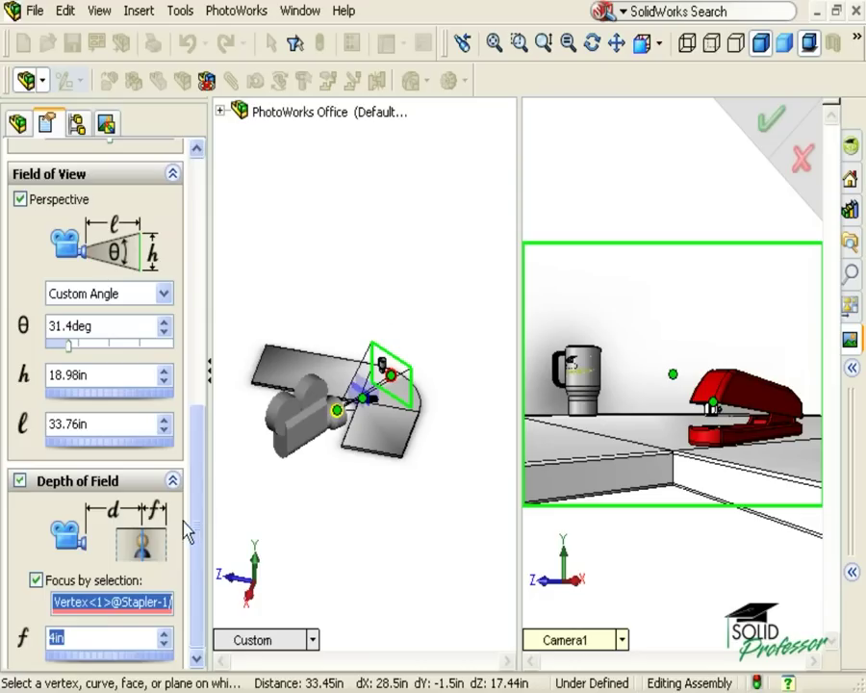
{"action": "left_click_drag", "start_coordinate": [190, 516], "coordinate": [164, 247]}
Step: Accept the updated Camera1 settings and render the PhotoWorks Office assembly again
{"action": "left_click", "coordinate": [45, 187]}
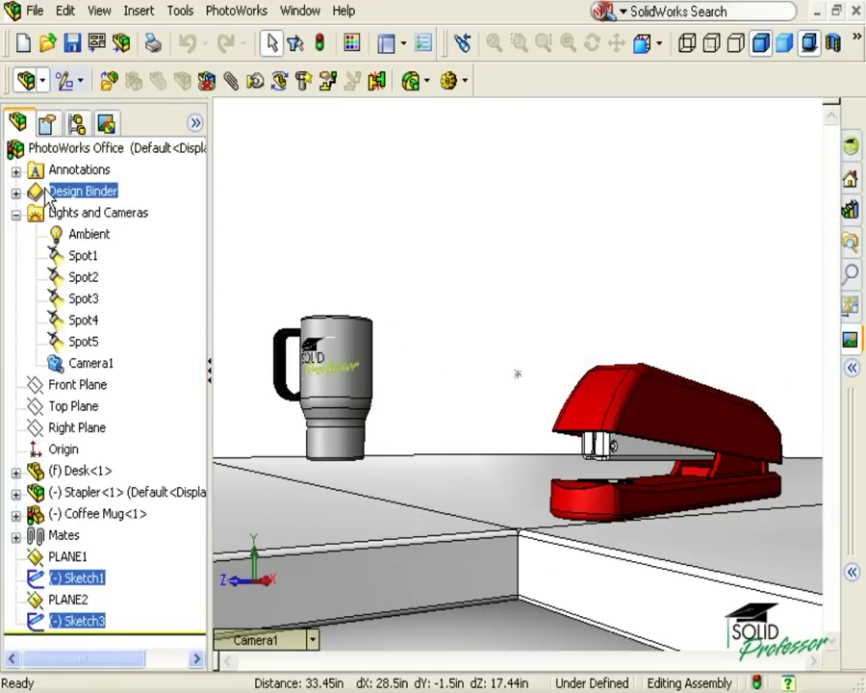
{"action": "left_click", "coordinate": [96, 147]}
{"action": "left_click", "coordinate": [236, 10]}
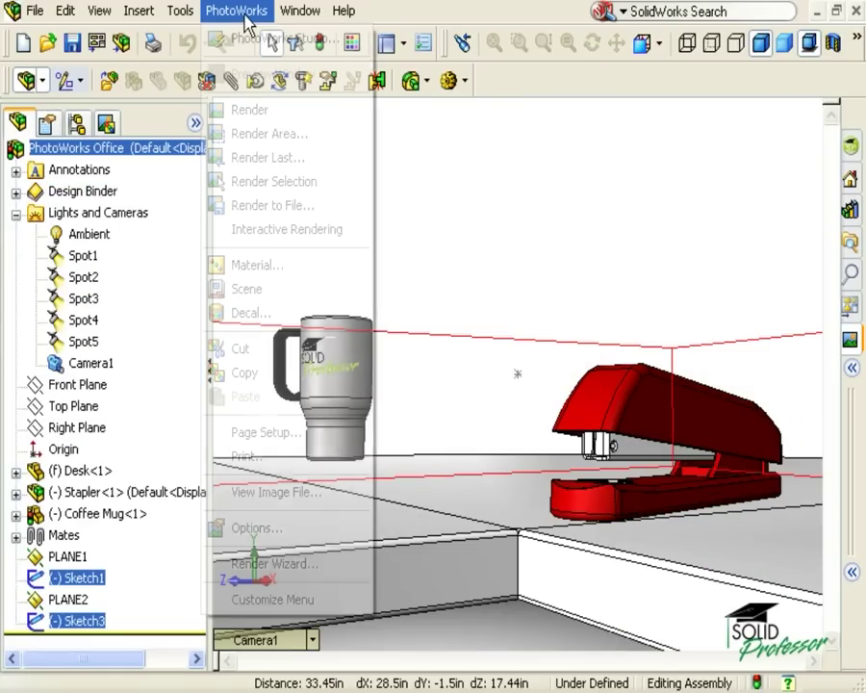
{"action": "left_click", "coordinate": [245, 110]}
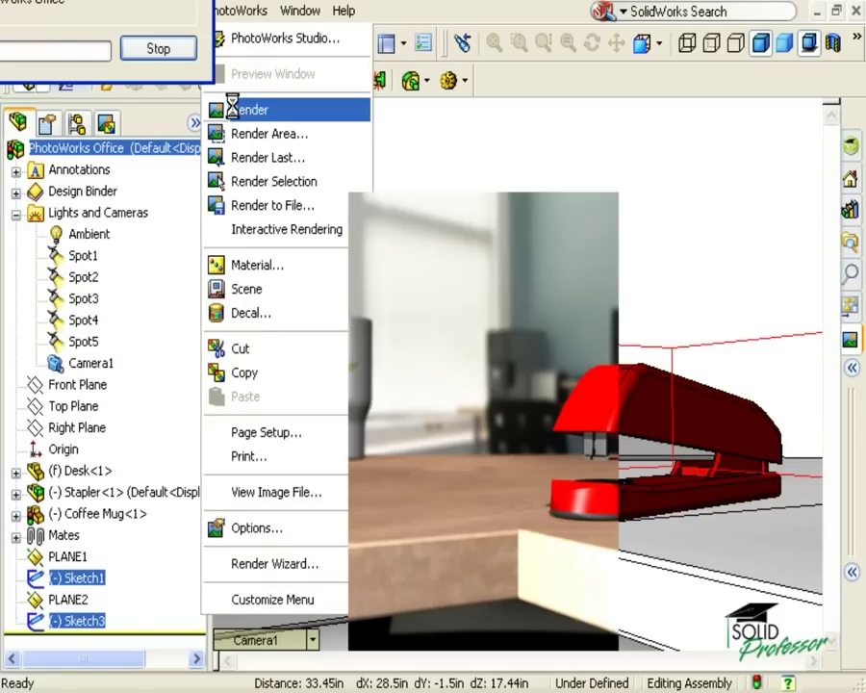